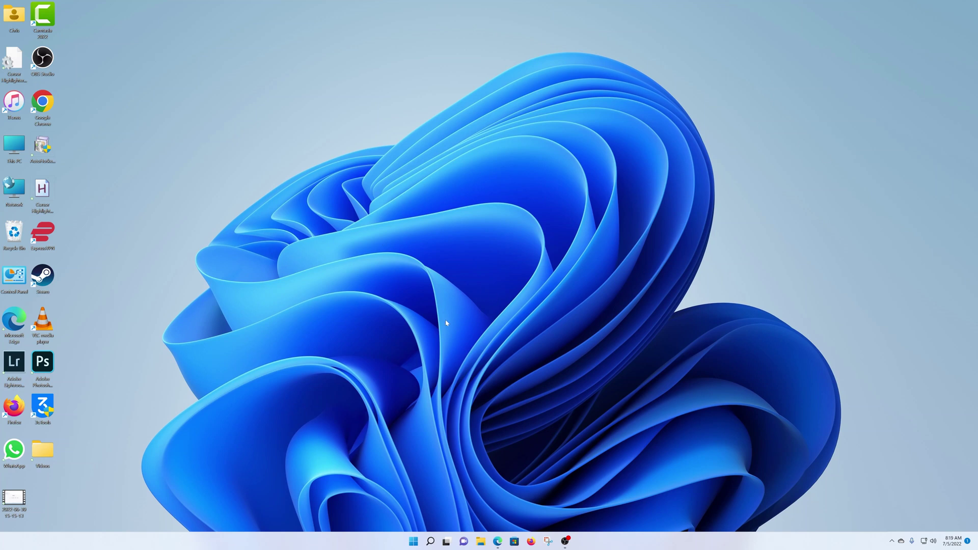
- Launch Settings from the Start menu's pinned apps, landing on the System page
click(412, 541)
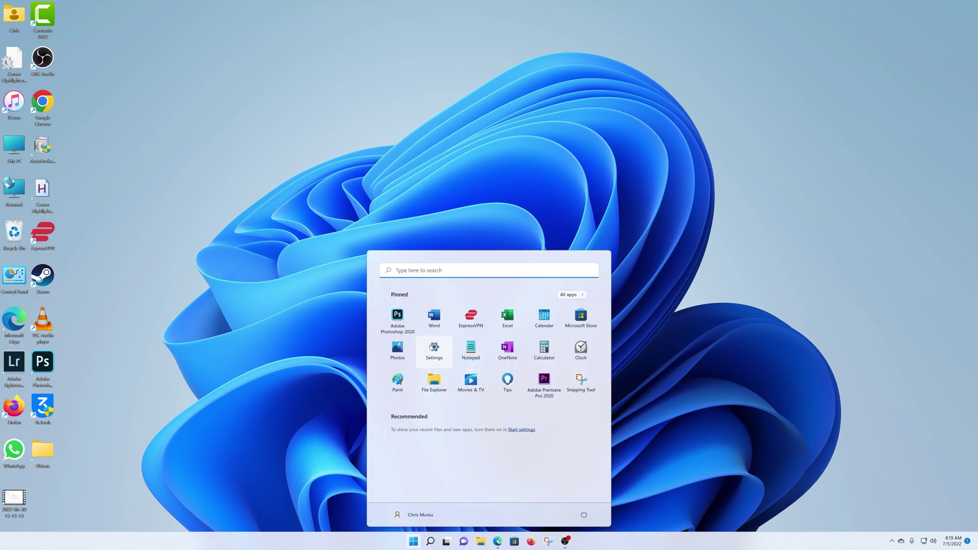
click(430, 347)
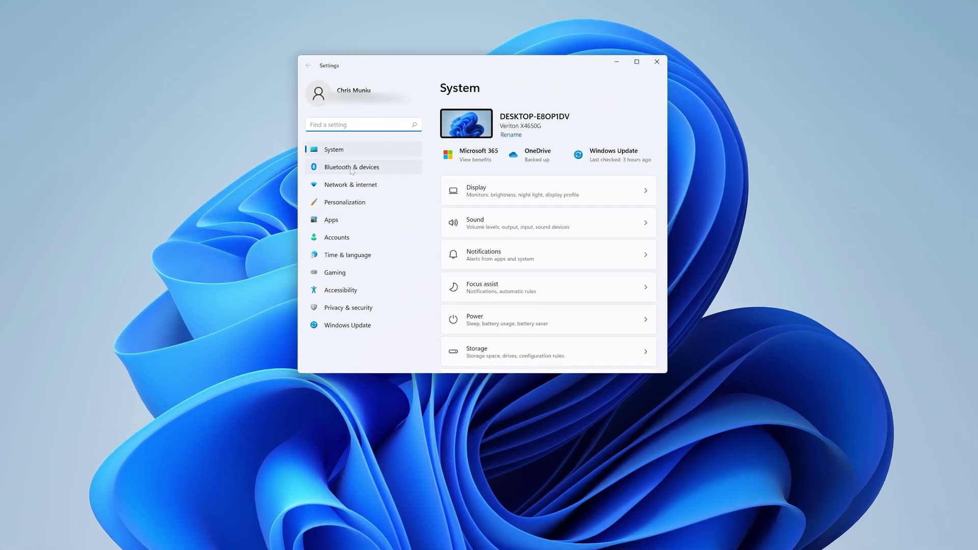
- Go to Bluetooth & devices and open the Mouse page, where pointer speed reads 10
click(353, 170)
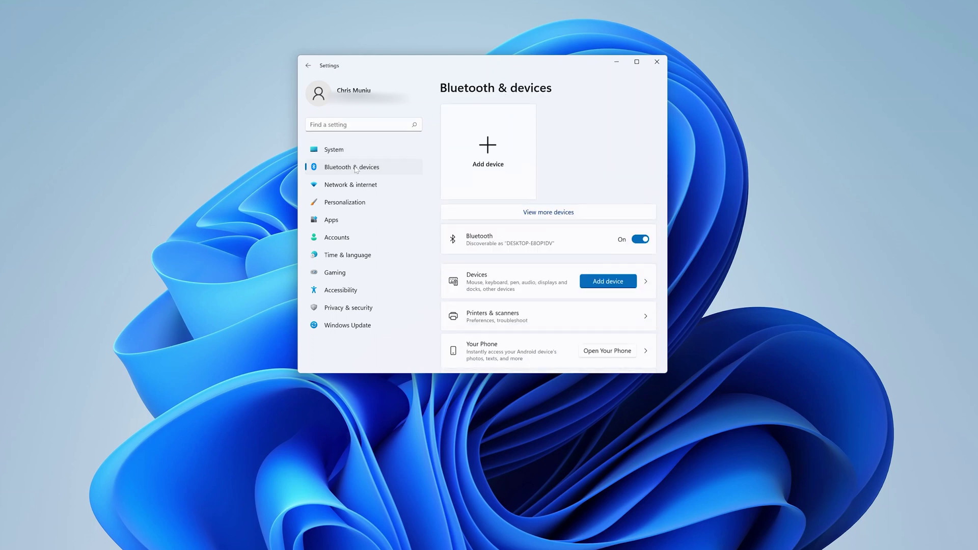
scroll(571, 249, down, 2)
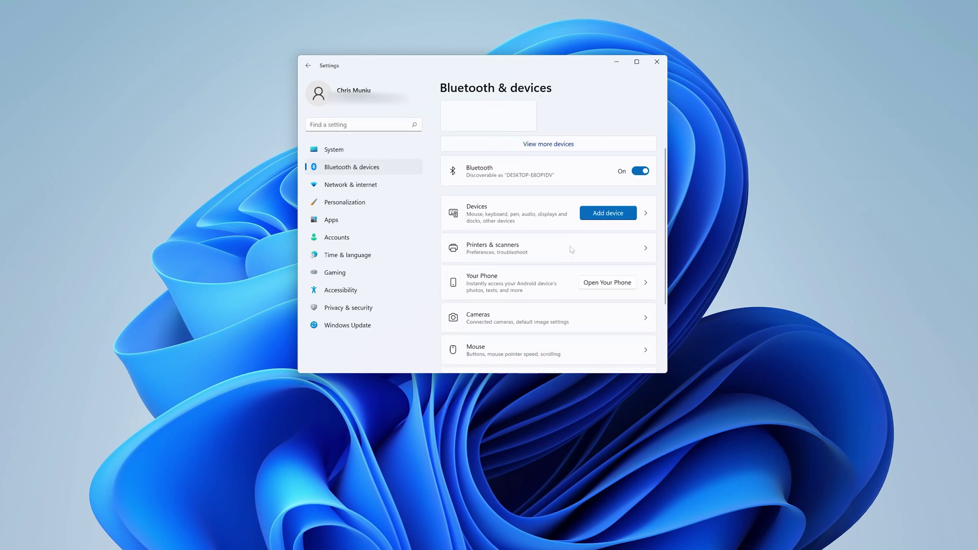
scroll(571, 249, down, 1)
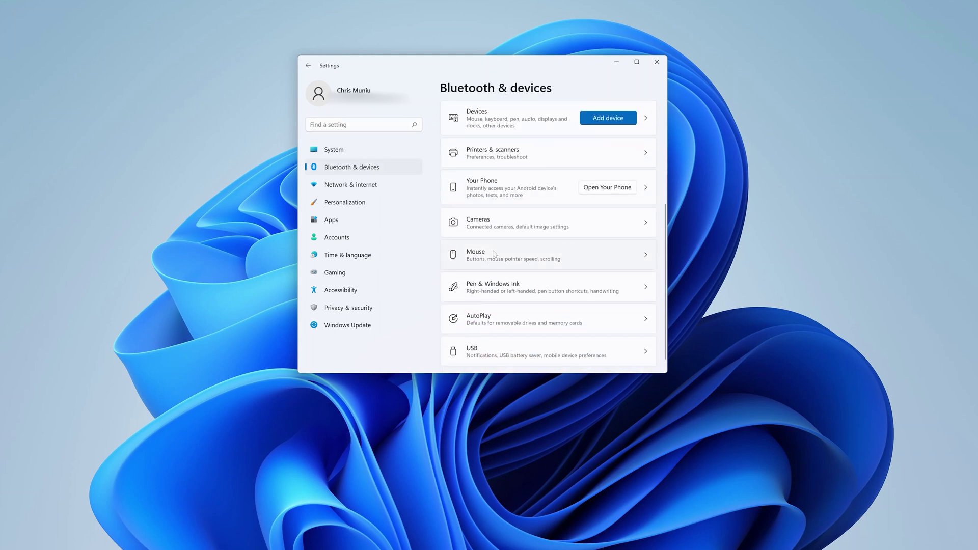
click(511, 256)
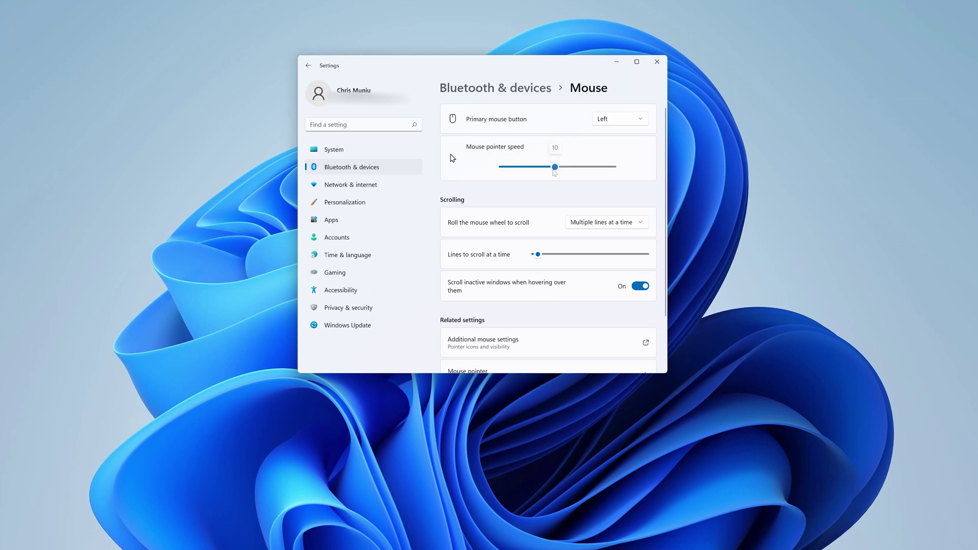
- Set the Mouse pointer speed slider to its far-right maximum
drag(554, 171, 658, 169)
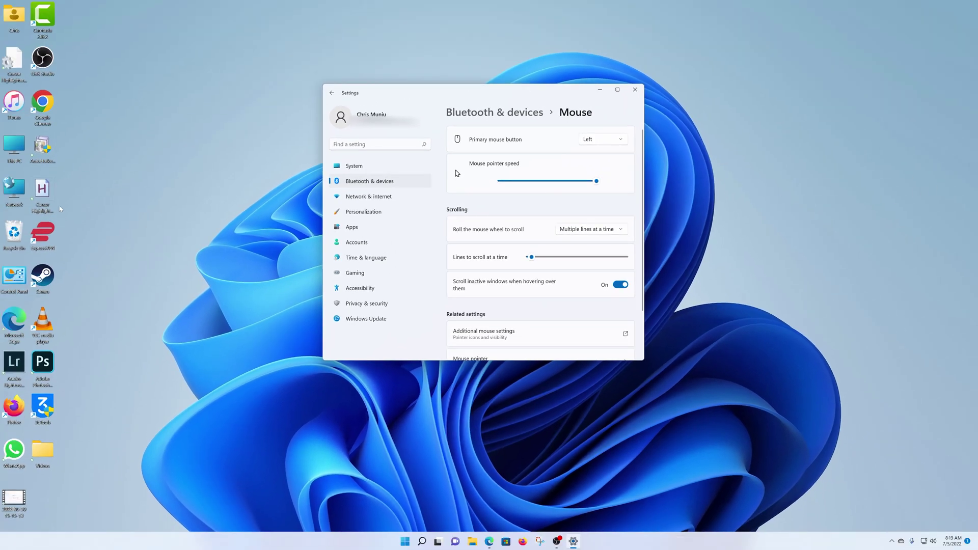
- Drop the pointer speed to its minimum, then bring it back to the middle, around 10–11
double_click(42, 190)
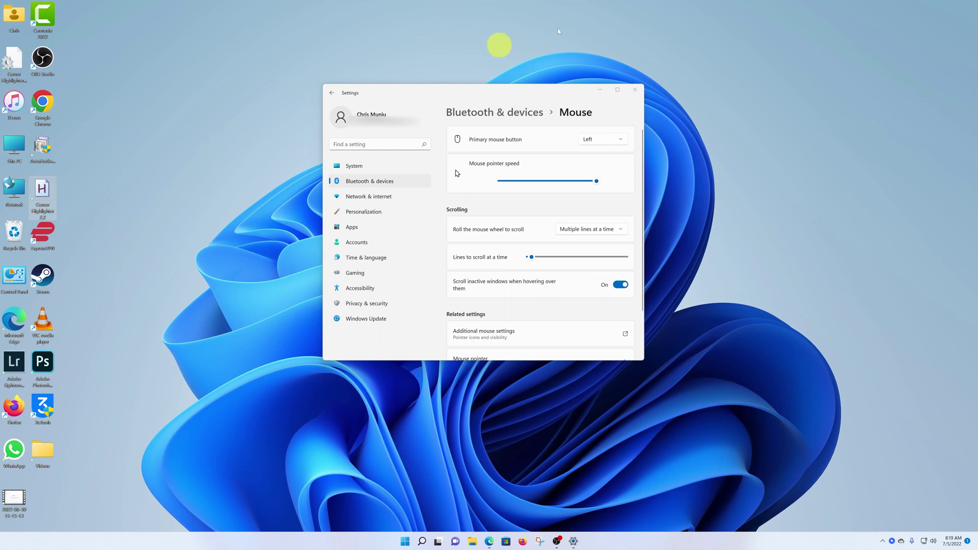
drag(597, 182, 500, 181)
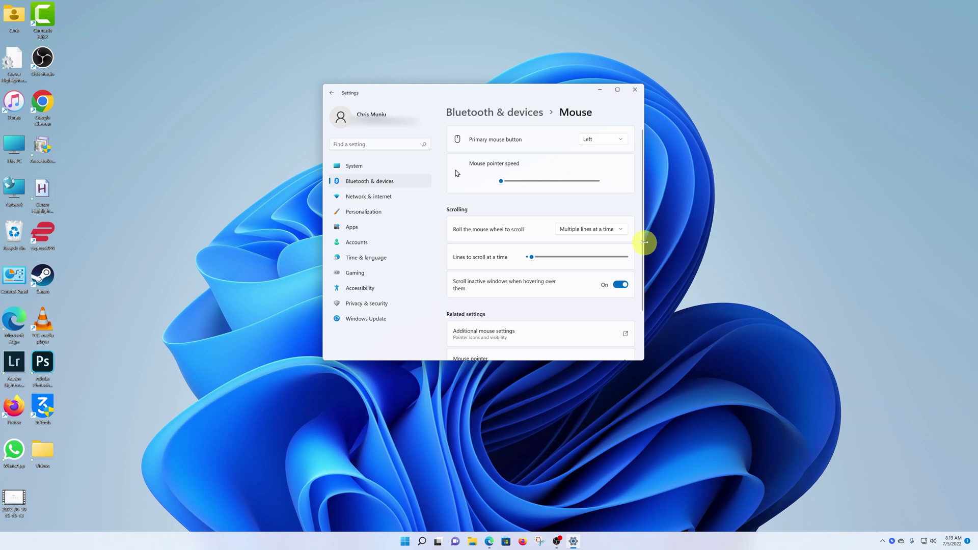
drag(505, 183, 549, 182)
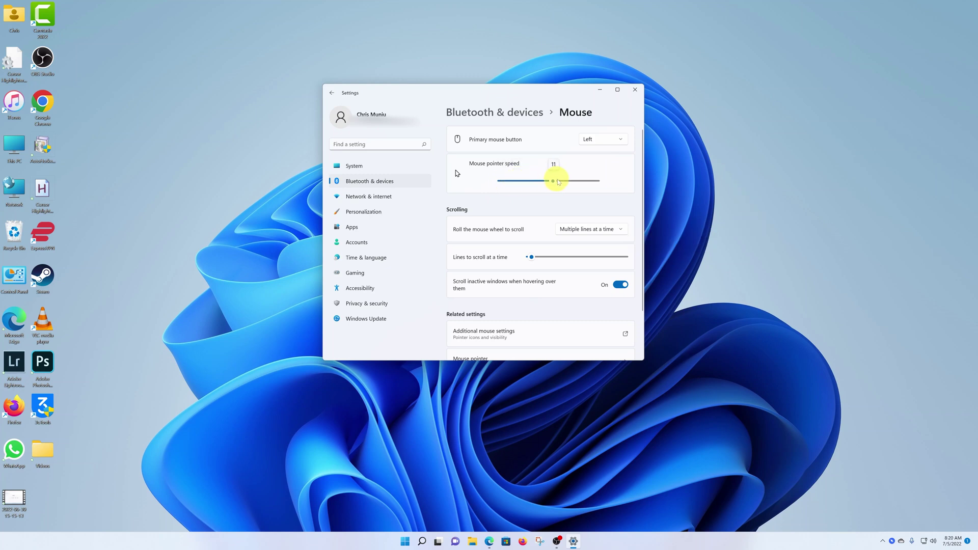
drag(550, 181, 549, 181)
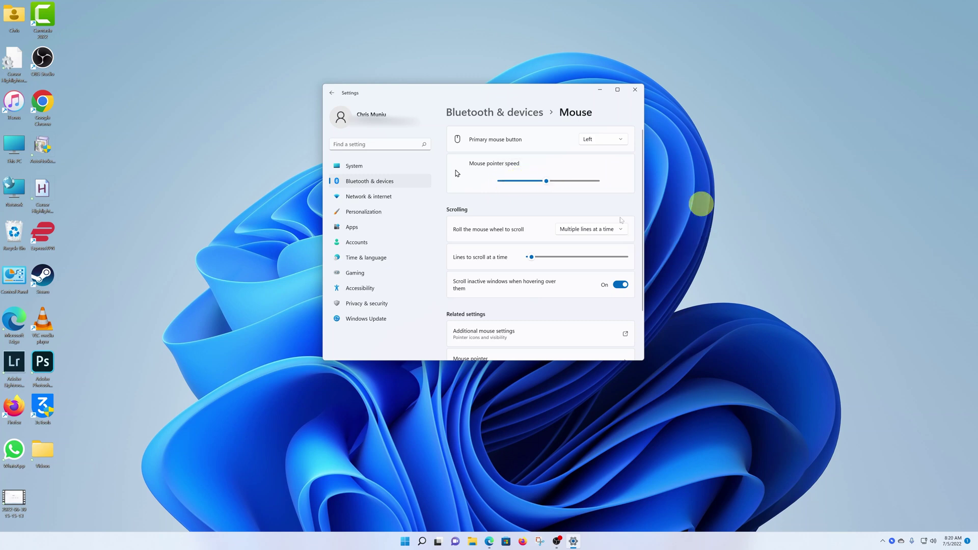